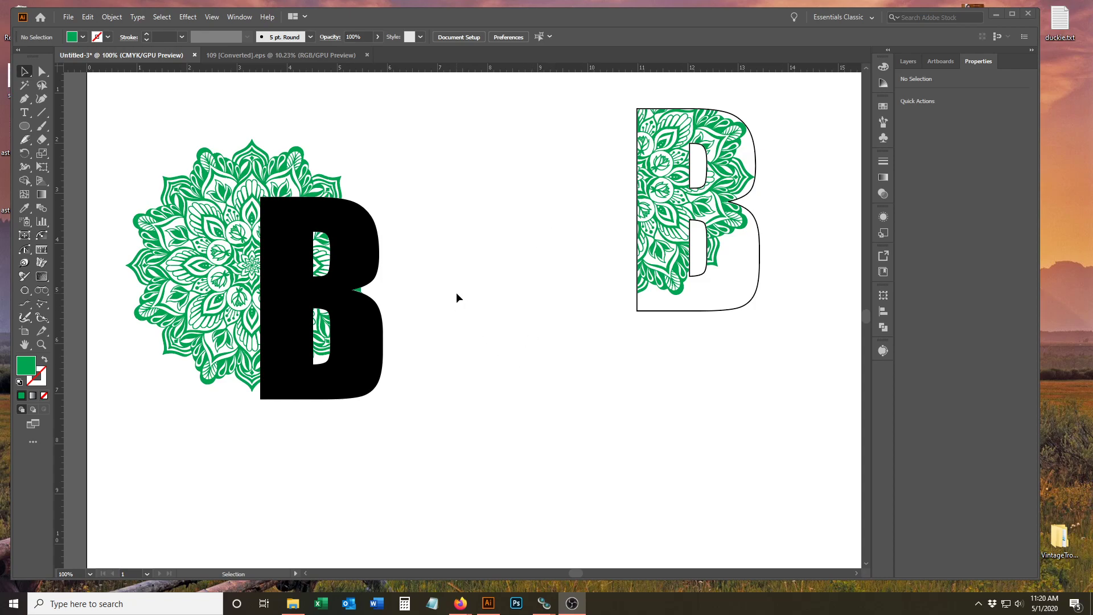
- Type a new letter B in Impact beside the first B
{"action": "left_click", "coordinate": [25, 112]}
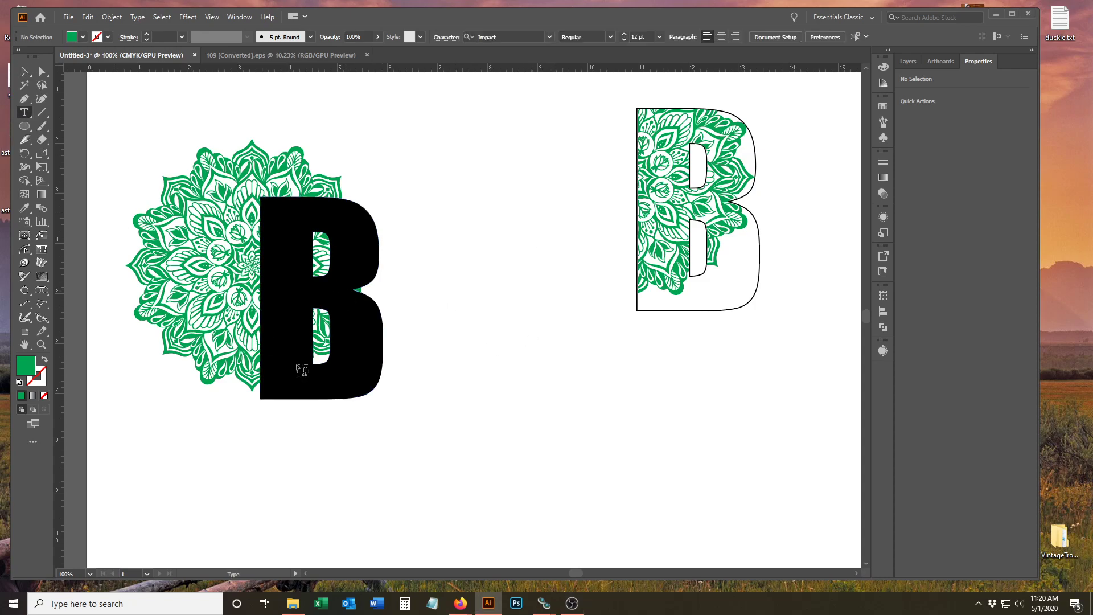
{"action": "left_click", "coordinate": [453, 291]}
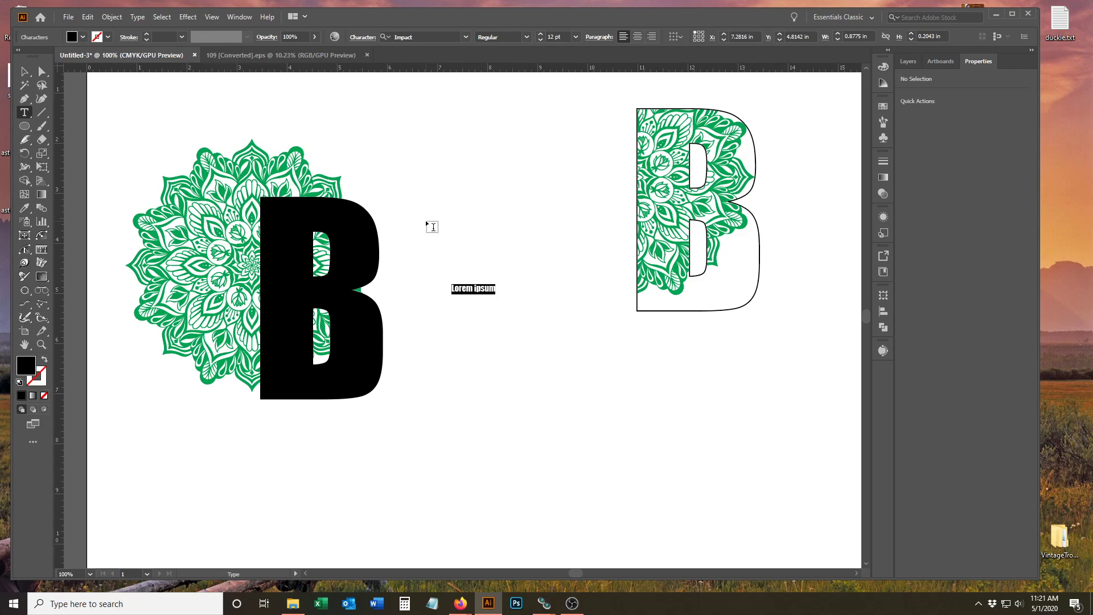
{"action": "type", "text": "B"}
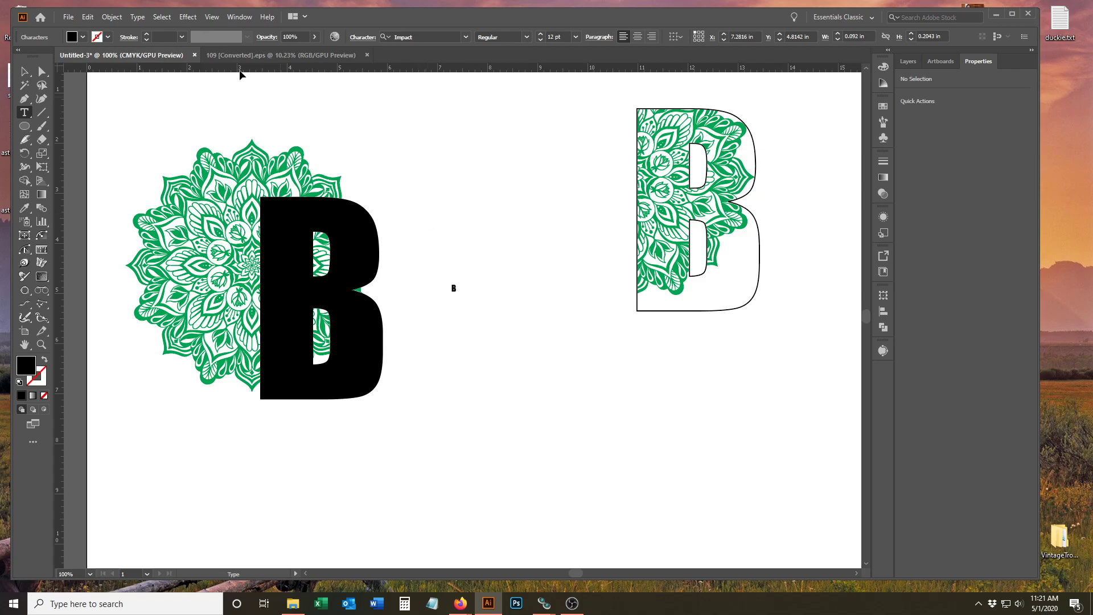
- Scale the new B up to full letter size and convert it to outlines
{"action": "left_click", "coordinate": [27, 71]}
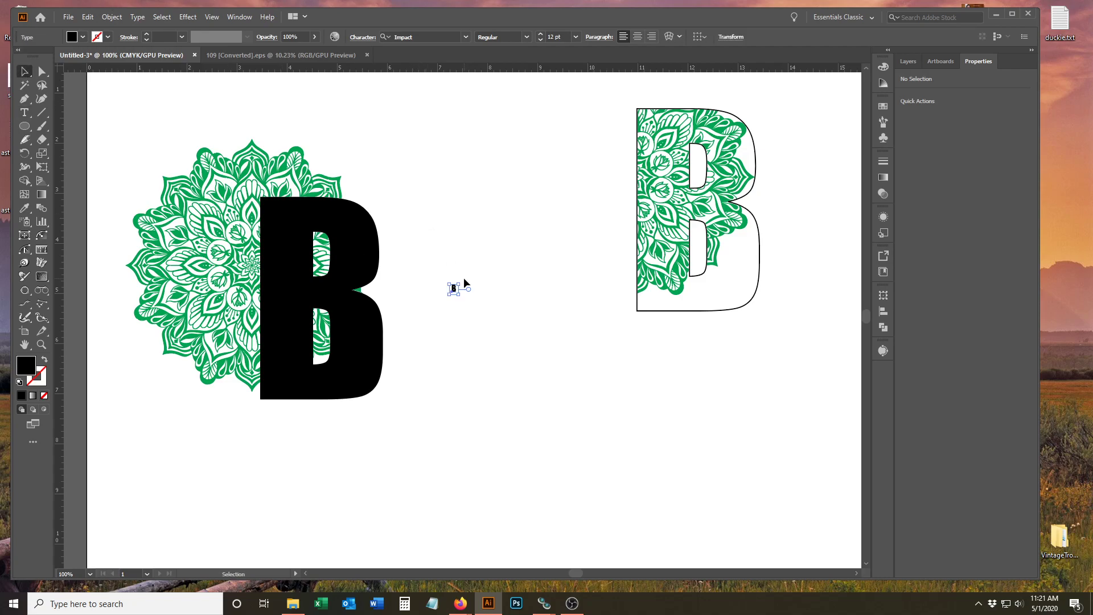
{"action": "left_click_drag", "start_coordinate": [461, 282], "coordinate": [515, 153]}
{"action": "left_click_drag", "start_coordinate": [495, 235], "coordinate": [500, 269]}
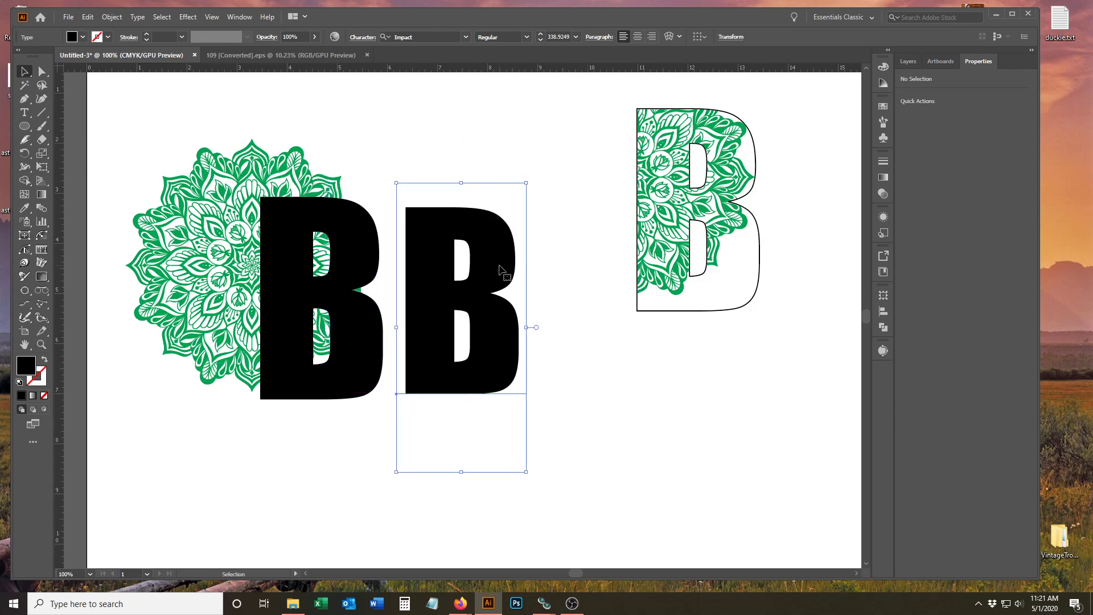
{"action": "left_click", "coordinate": [137, 17]}
{"action": "left_click", "coordinate": [213, 217]}
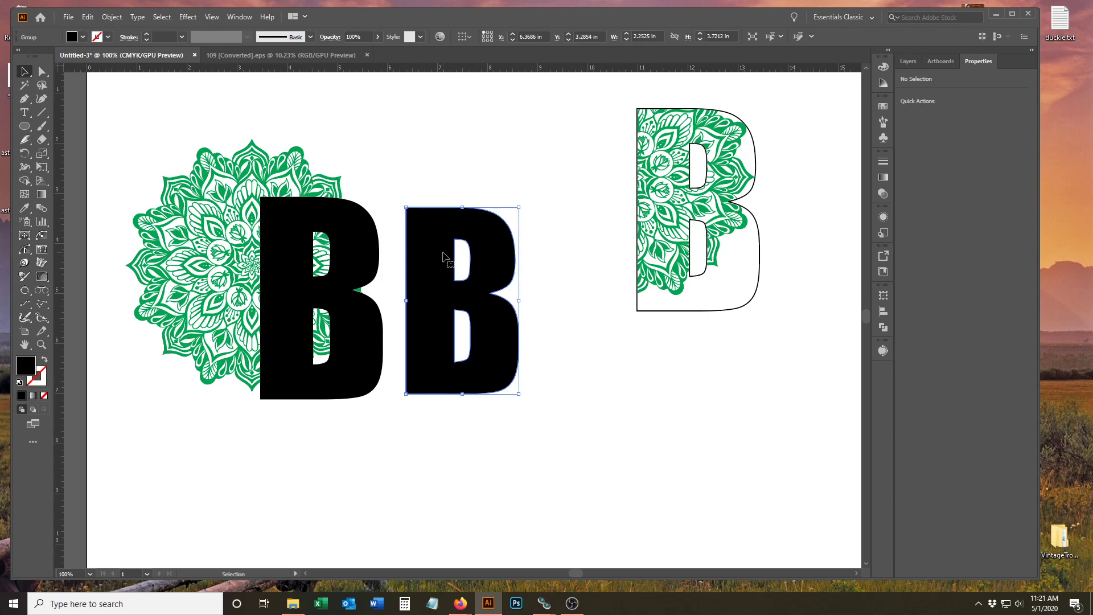
- Delete the duplicate black B, then select the green mandala with the original B
{"action": "key", "text": "Delete"}
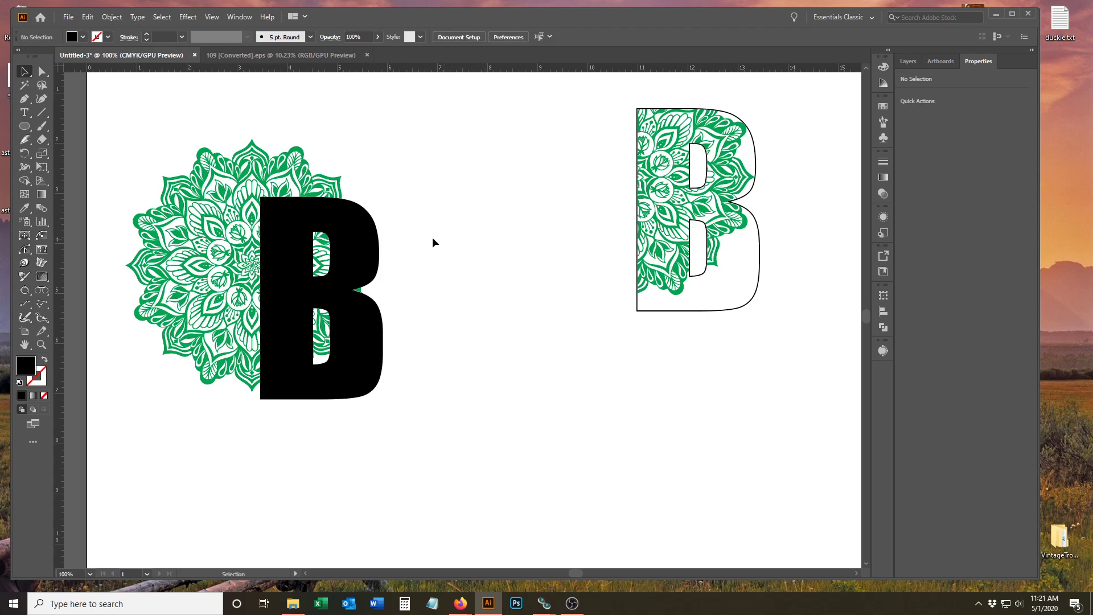
{"action": "left_click", "coordinate": [288, 225]}
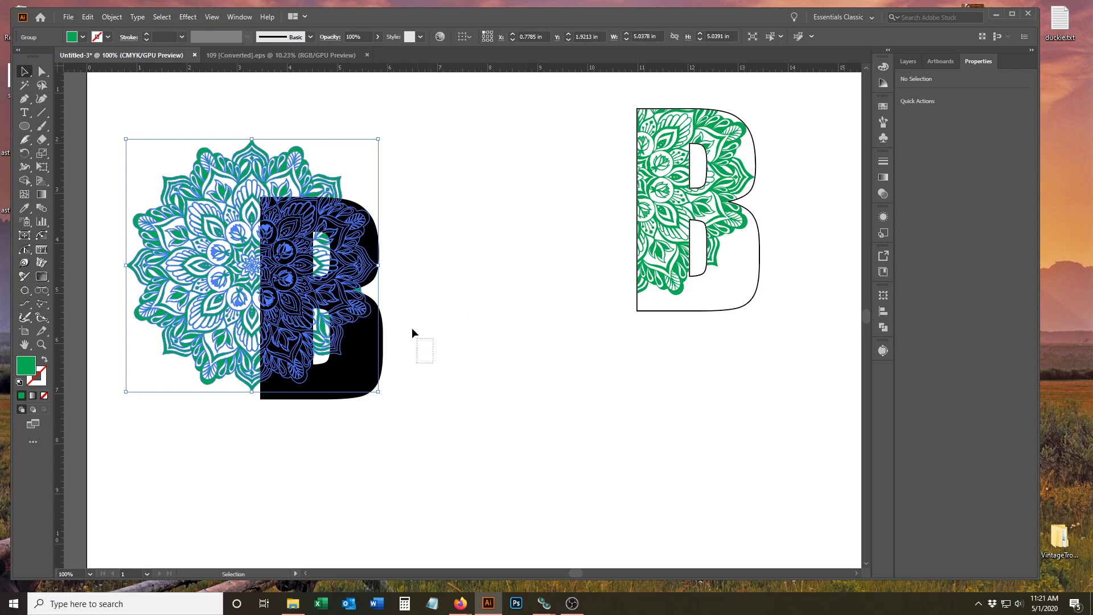
{"action": "left_click_drag", "start_coordinate": [412, 329], "coordinate": [324, 269]}
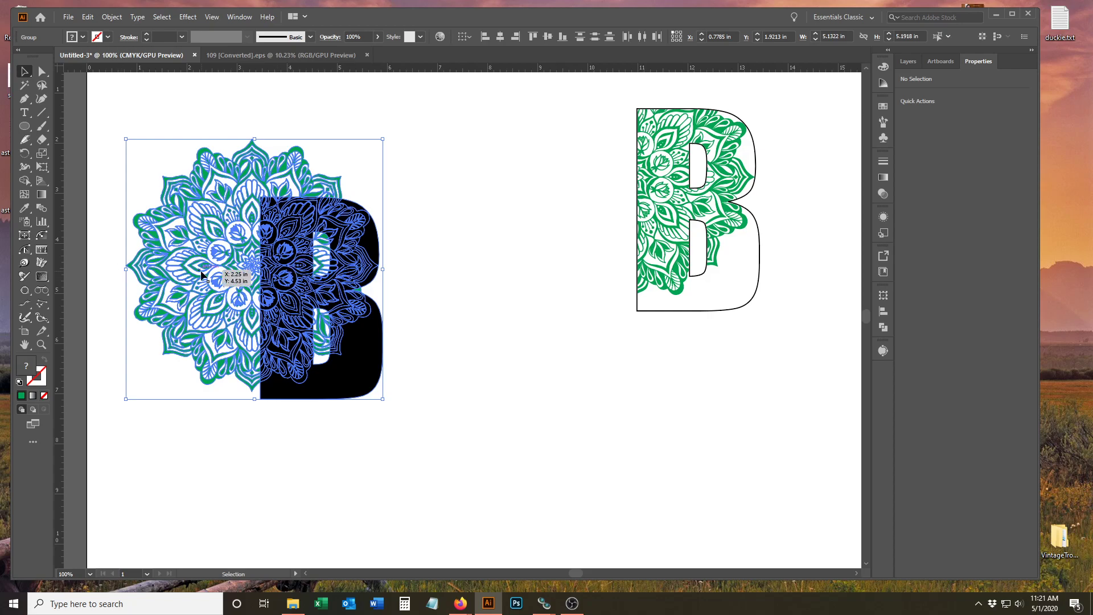
- Swap the mandala's fill and stroke and back, then select the mandala and B together
{"action": "left_click", "coordinate": [463, 354]}
{"action": "left_click", "coordinate": [200, 263]}
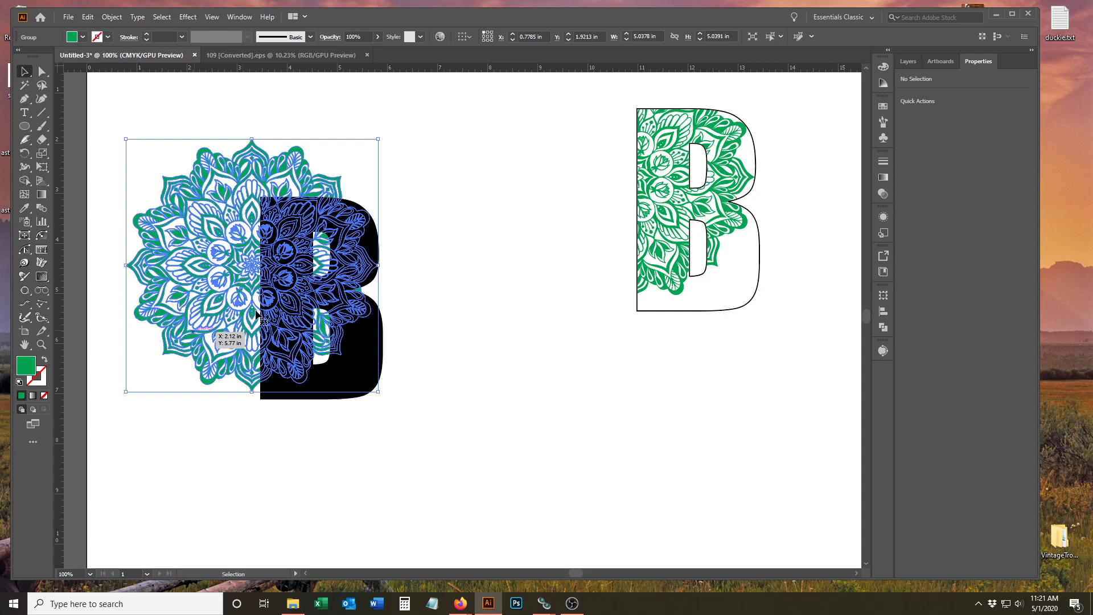
{"action": "left_click", "coordinate": [44, 359]}
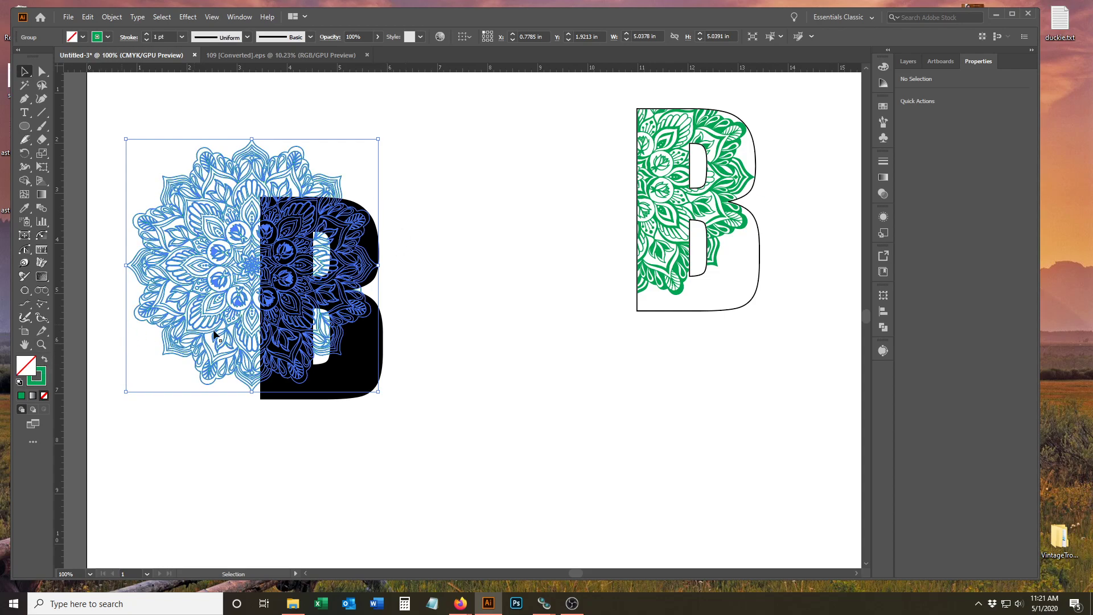
{"action": "left_click", "coordinate": [44, 359]}
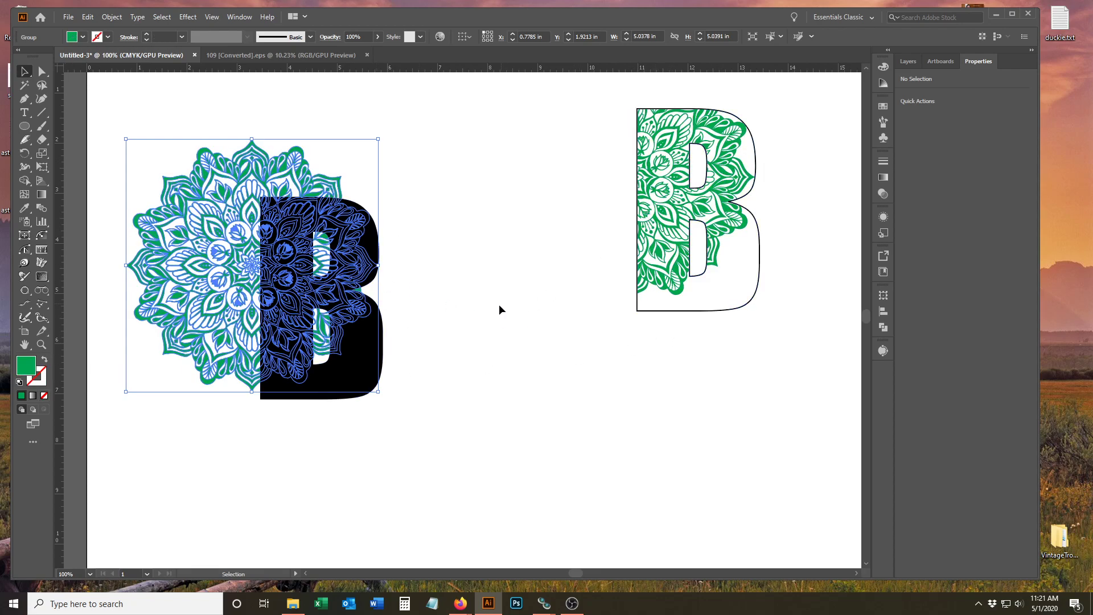
{"action": "left_click_drag", "start_coordinate": [418, 414], "coordinate": [257, 244]}
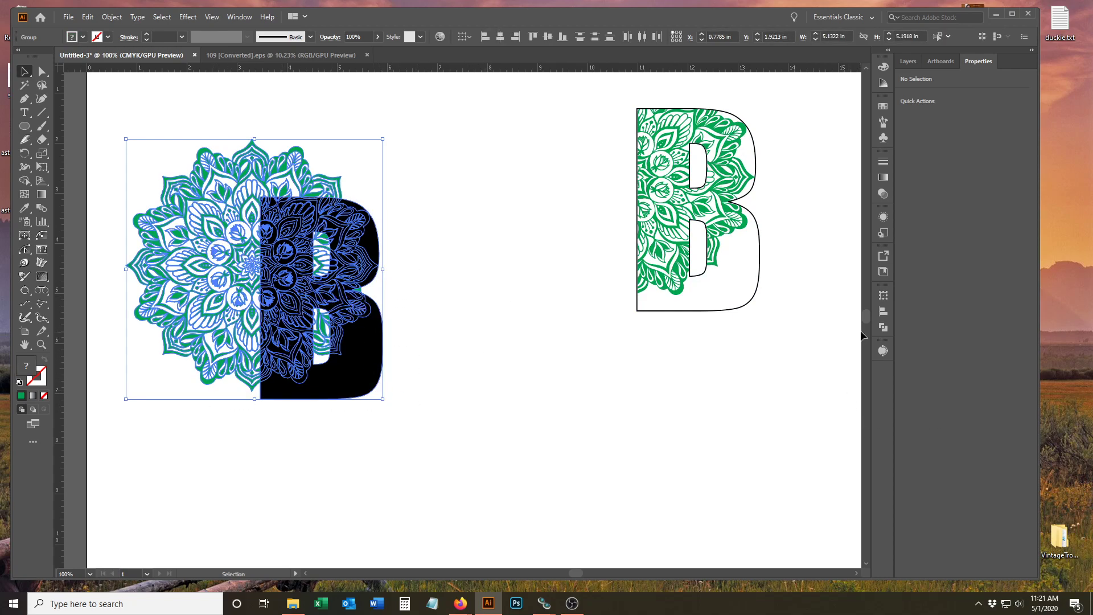
- Apply Pathfinder Crop, then nudge the black B back into position
{"action": "left_click", "coordinate": [884, 327]}
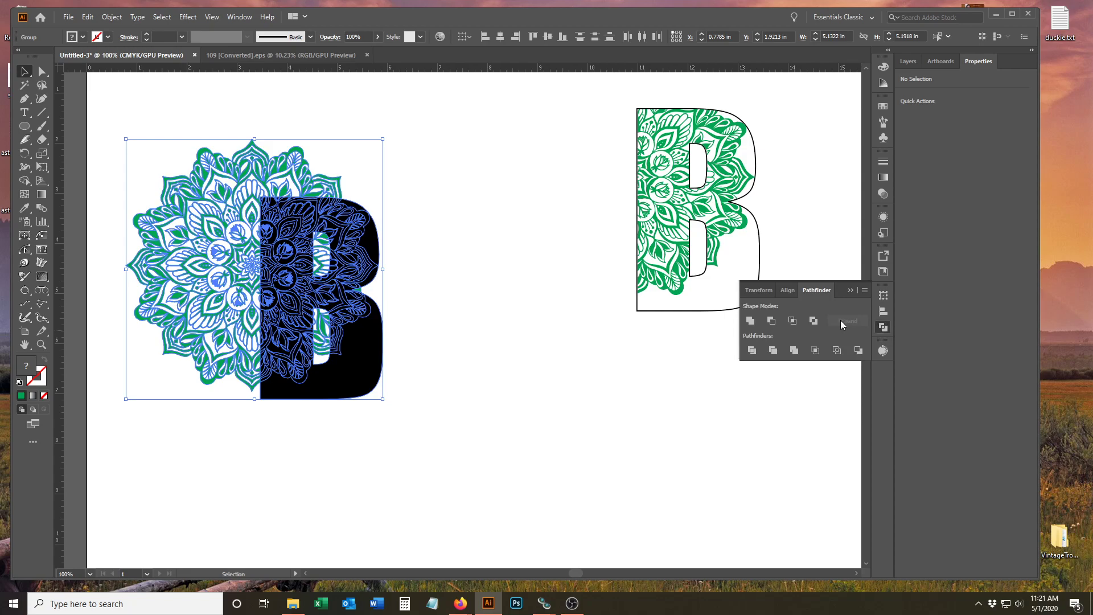
{"action": "left_click", "coordinate": [820, 349]}
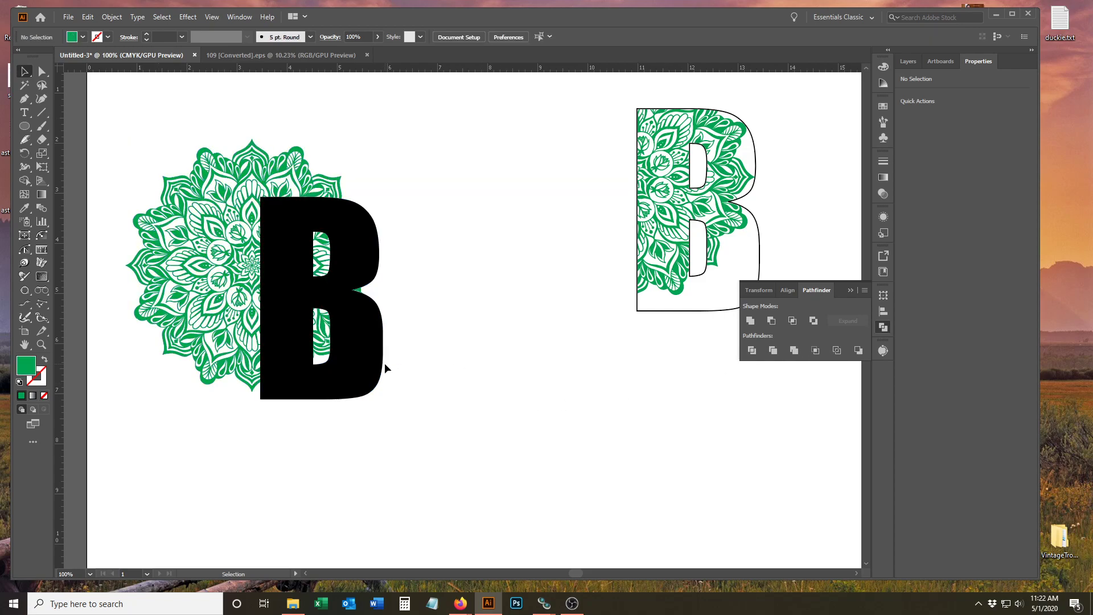
{"action": "left_click_drag", "start_coordinate": [367, 361], "coordinate": [373, 360]}
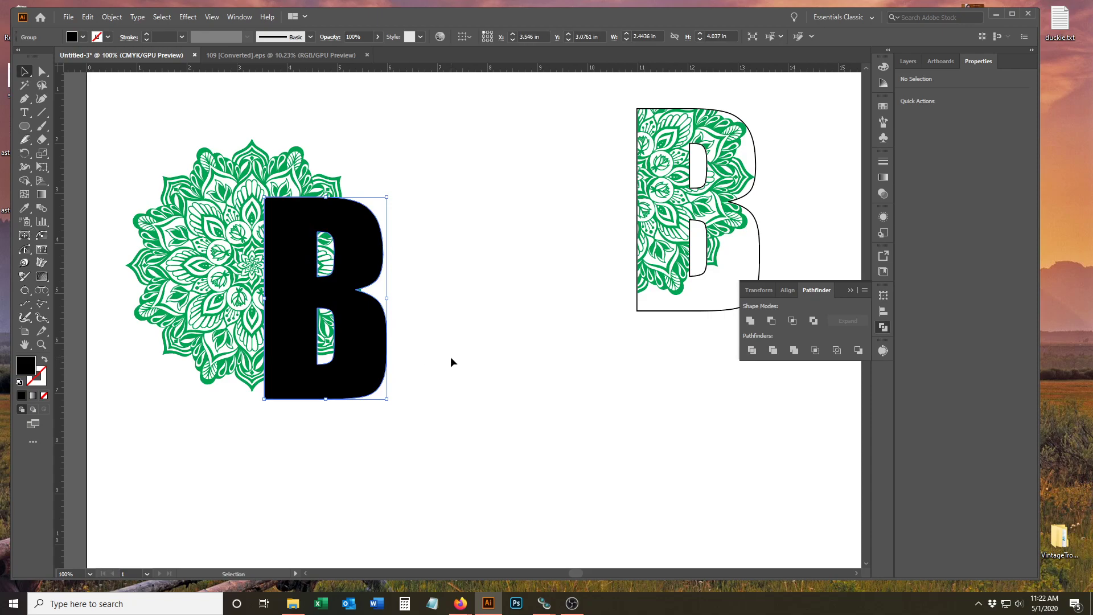
{"action": "key", "text": "Left"}
{"action": "key", "text": "Left"}
{"action": "key", "text": "Left"}
{"action": "key", "text": "Left"}
{"action": "key", "text": "Left"}
{"action": "key", "text": "Left"}
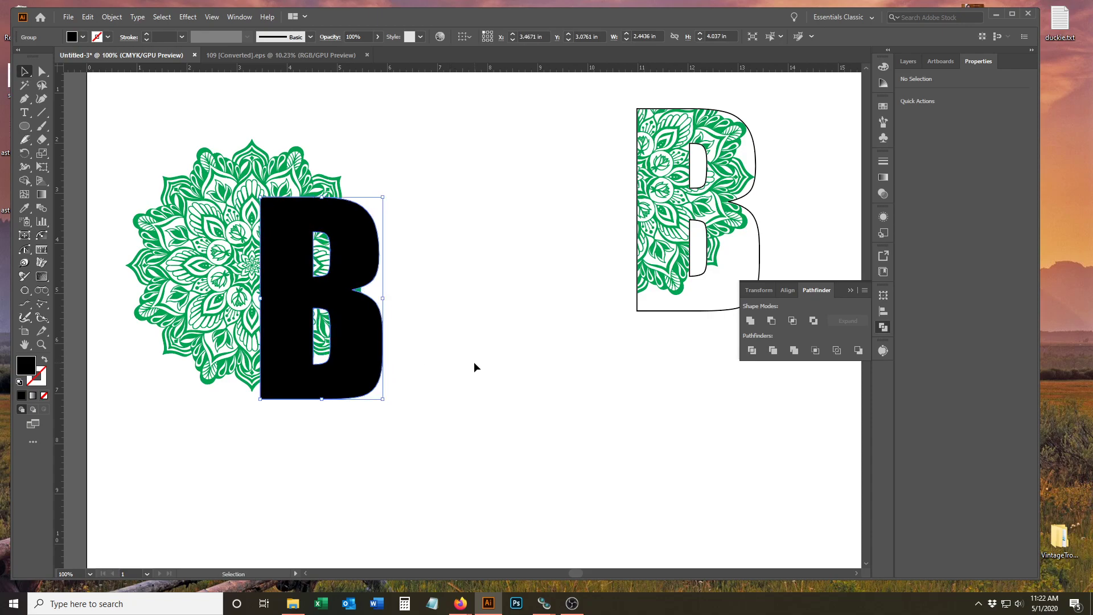
{"action": "key", "text": "a"}
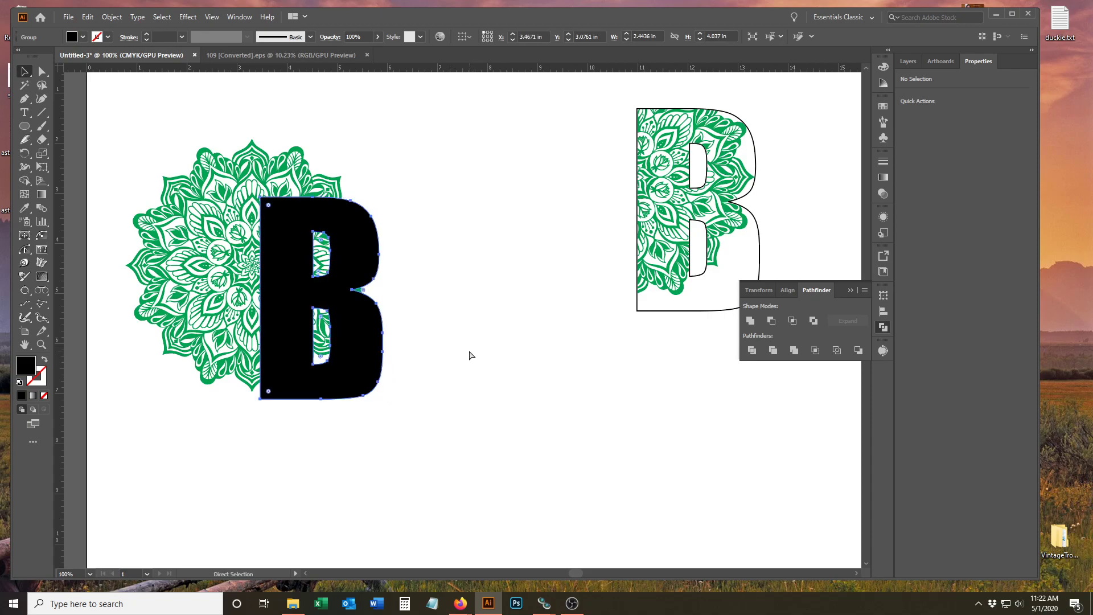
{"action": "key", "text": "v"}
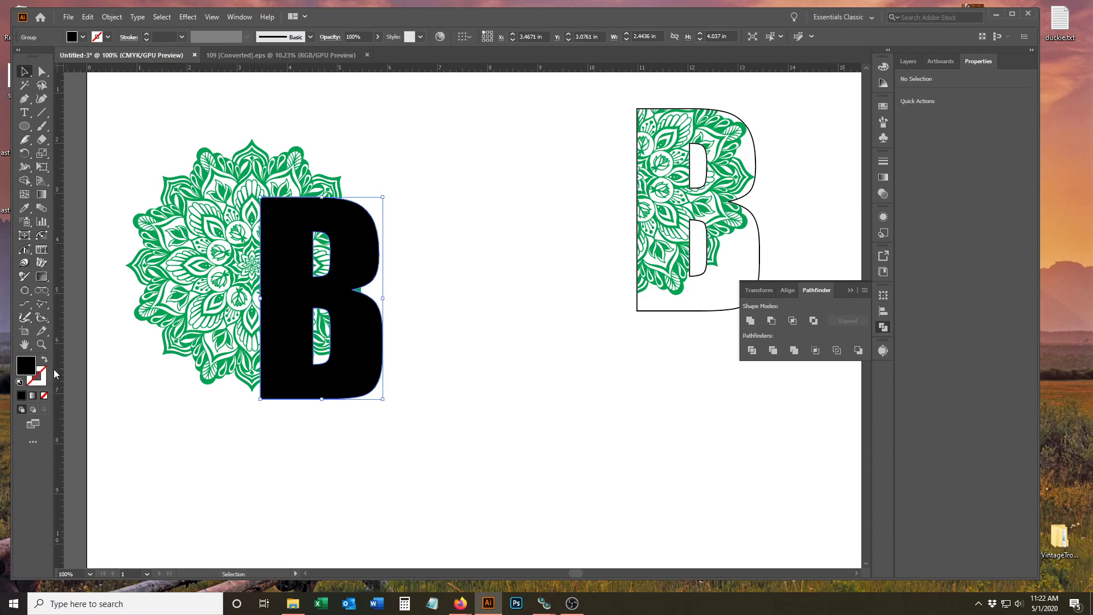
- Turn the black B into an unfilled outline and select it with the mandala
{"action": "left_click", "coordinate": [43, 359]}
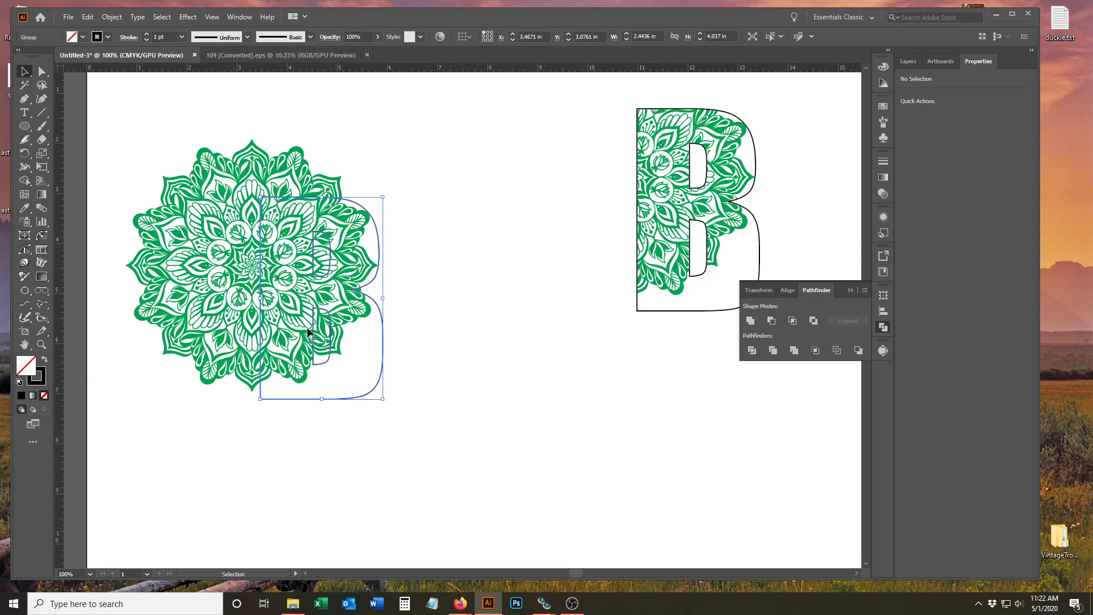
{"action": "left_click", "coordinate": [273, 270]}
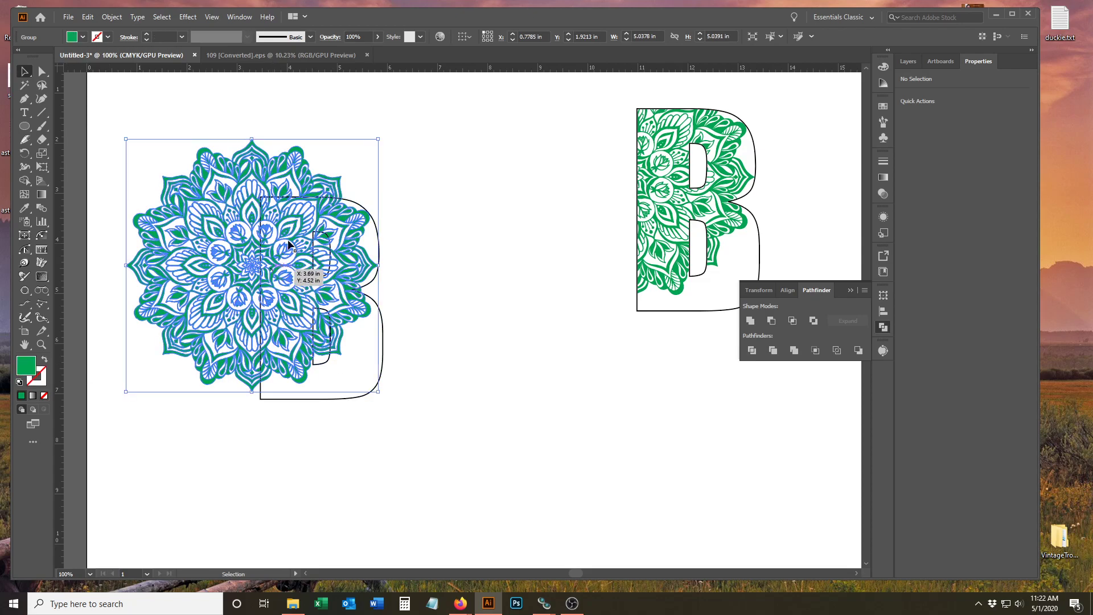
{"action": "left_click", "coordinate": [438, 302]}
{"action": "left_click_drag", "start_coordinate": [401, 422], "coordinate": [234, 287]}
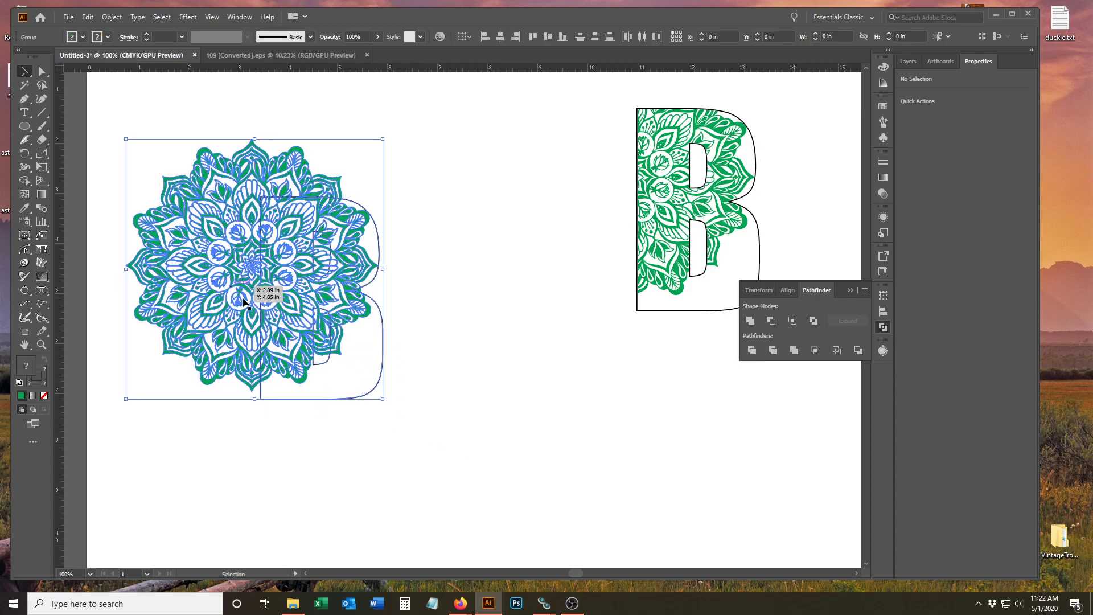
- Crop the green mandala to the B shape with Pathfinder Crop and deselect to inspect it
{"action": "left_click", "coordinate": [815, 350]}
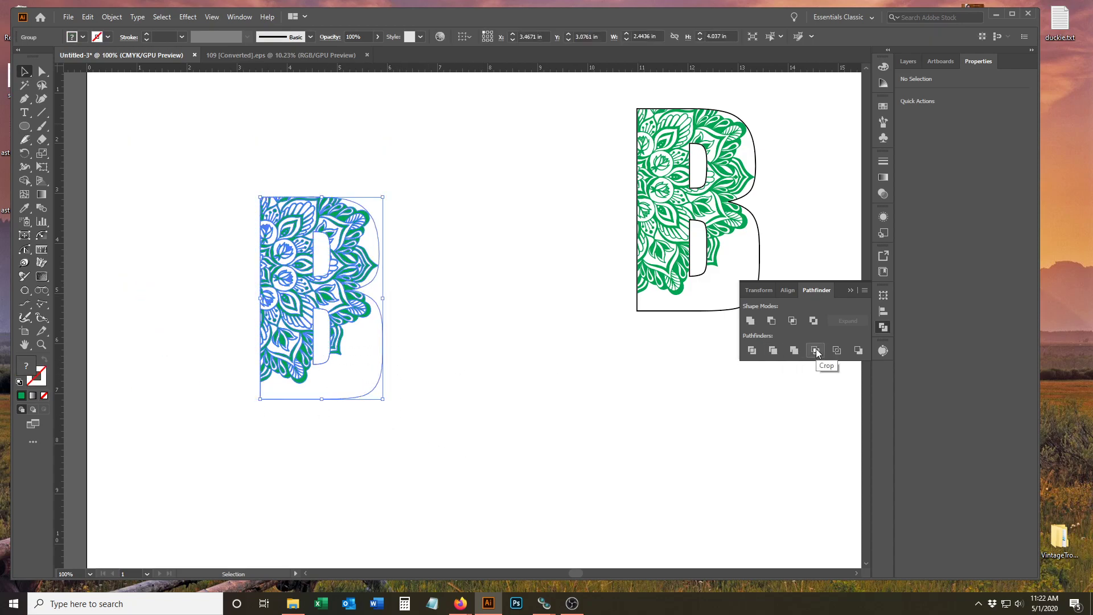
{"action": "left_click", "coordinate": [396, 326]}
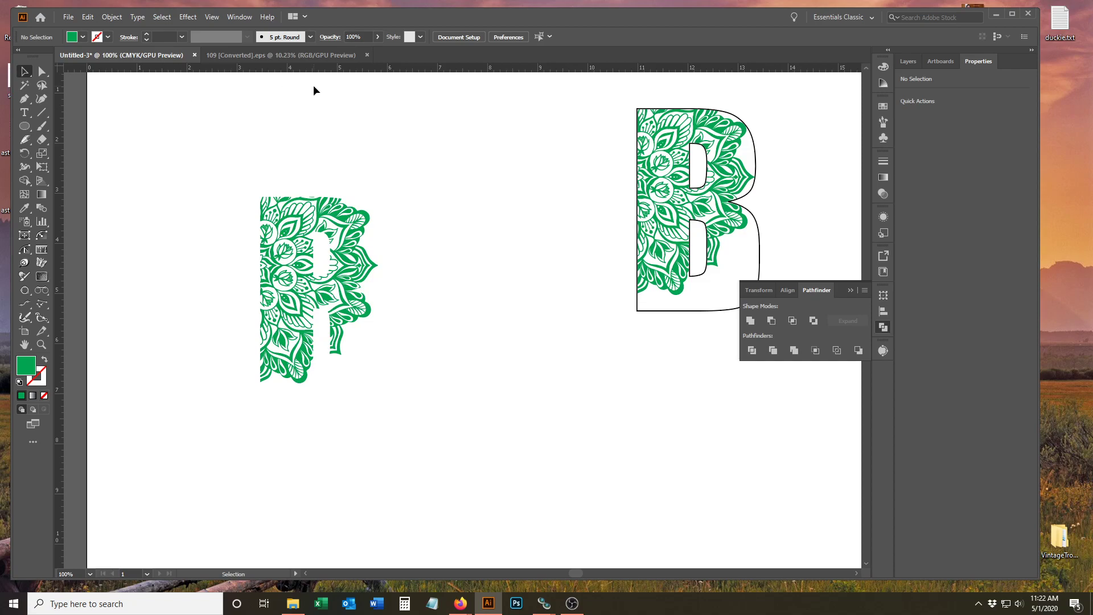
- Undo back to the black B and swap its fill and stroke to reveal the mandala
{"action": "key", "text": "ctrl+z"}
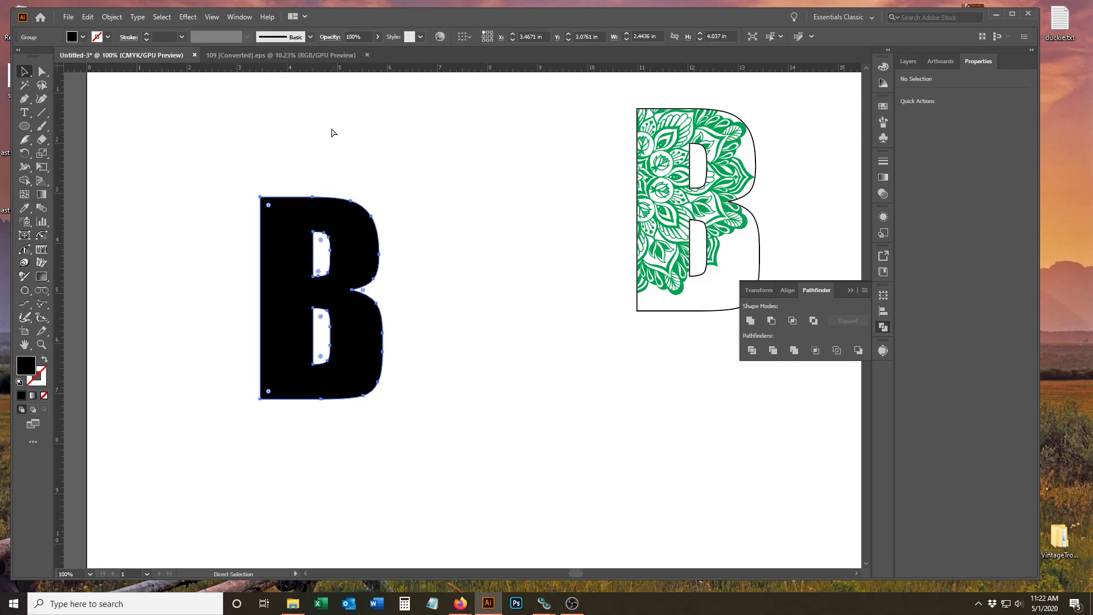
{"action": "key", "text": "v"}
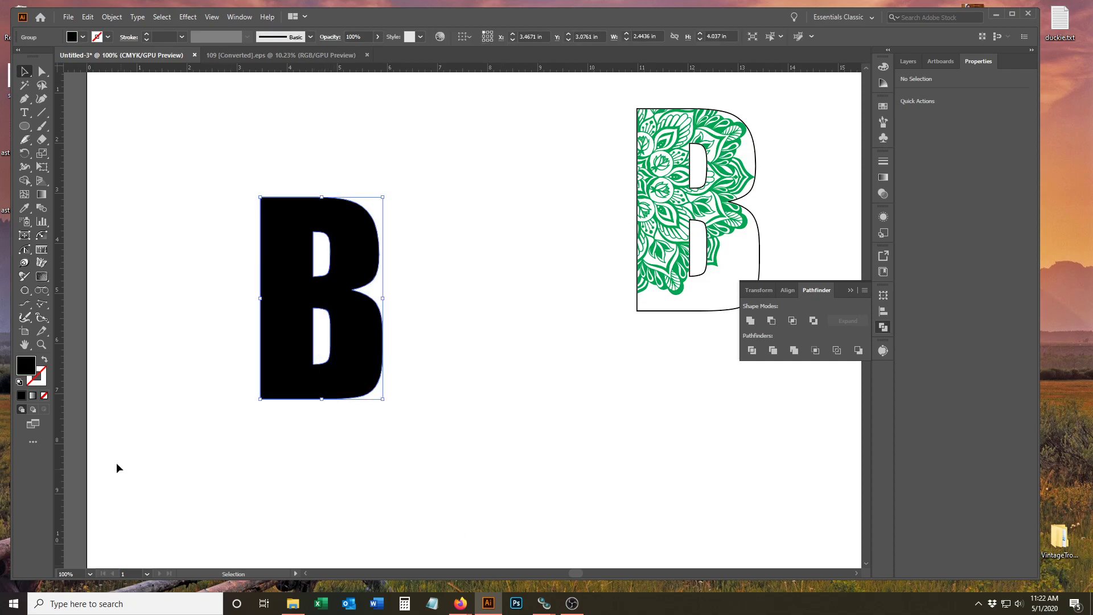
{"action": "left_click", "coordinate": [45, 359]}
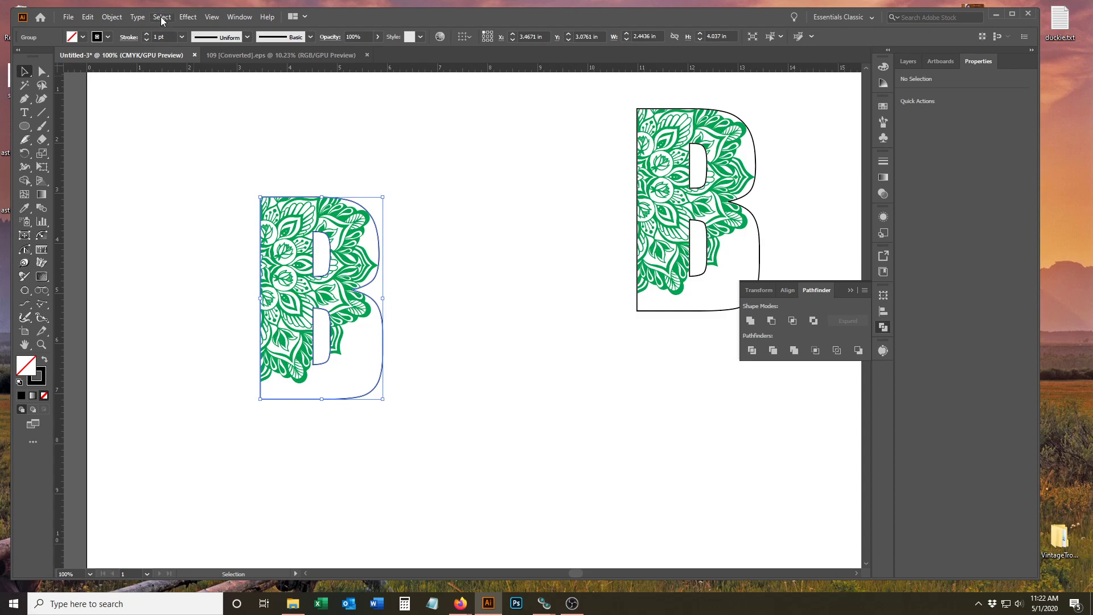
- Give the B a red outline from the control-bar Stroke swatches
{"action": "left_click", "coordinate": [111, 18]}
{"action": "left_click", "coordinate": [103, 20]}
{"action": "left_click", "coordinate": [108, 37]}
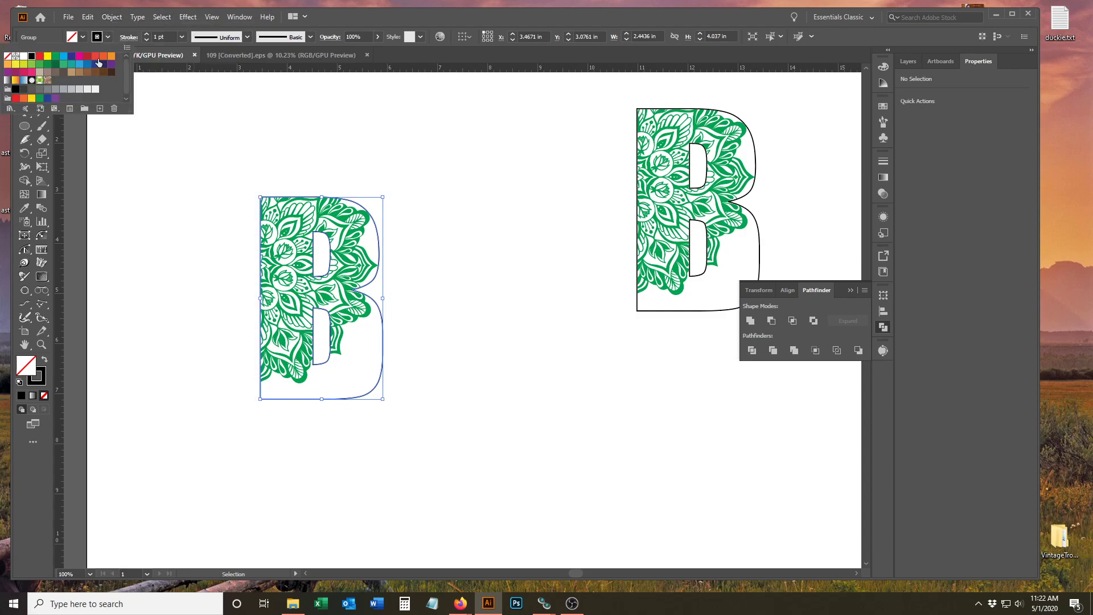
{"action": "left_click", "coordinate": [39, 57]}
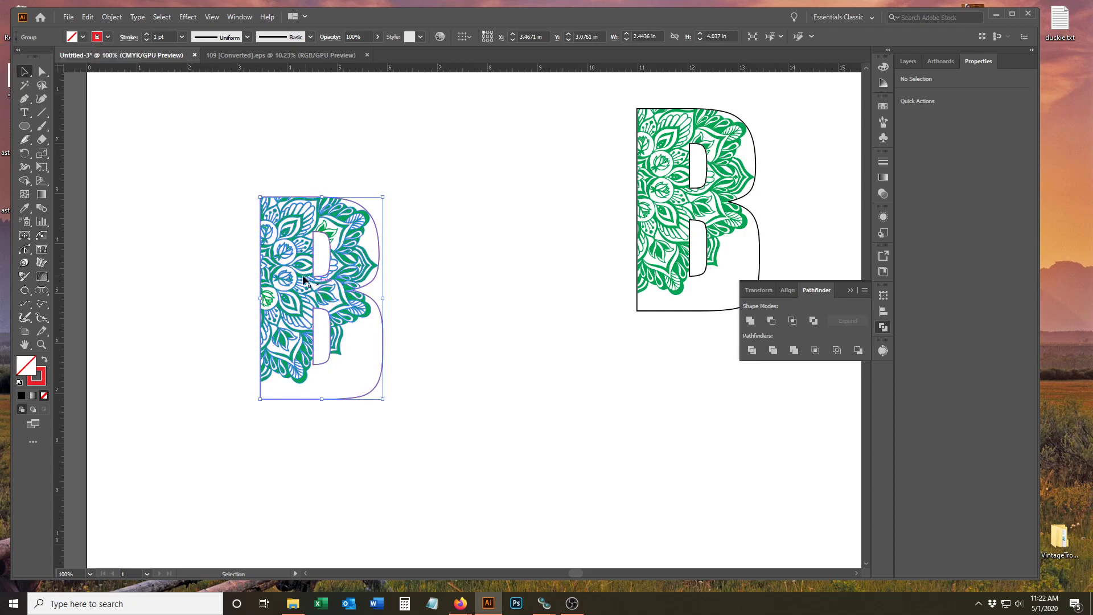
{"action": "key", "text": "ctrl+z"}
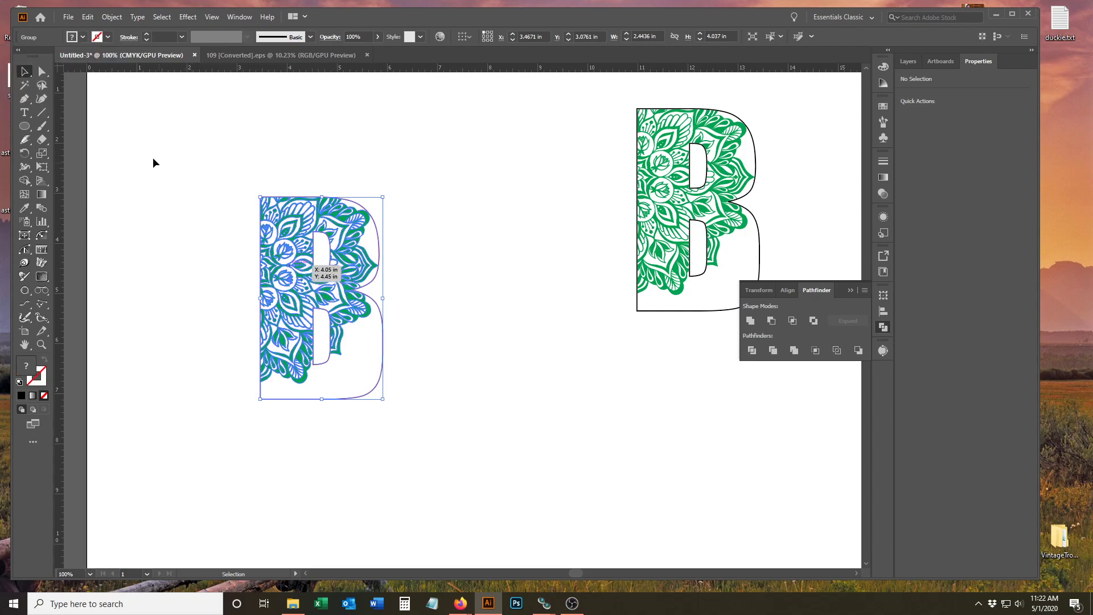
- Try a magenta fill on the B, undo it, and reselect the mandala-filled B group
{"action": "left_click", "coordinate": [72, 38]}
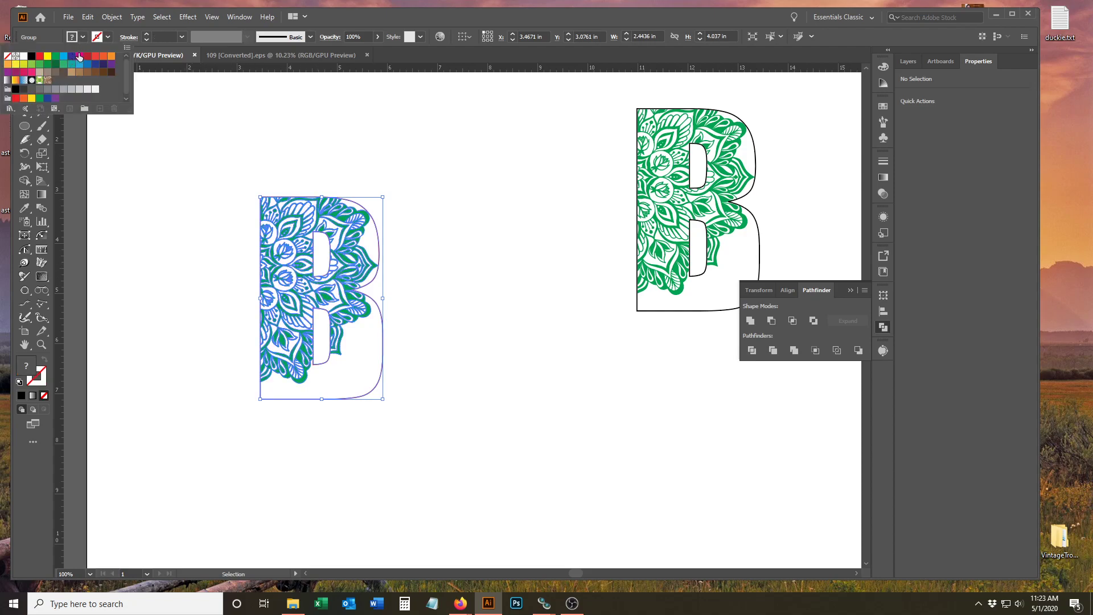
{"action": "left_click", "coordinate": [79, 56]}
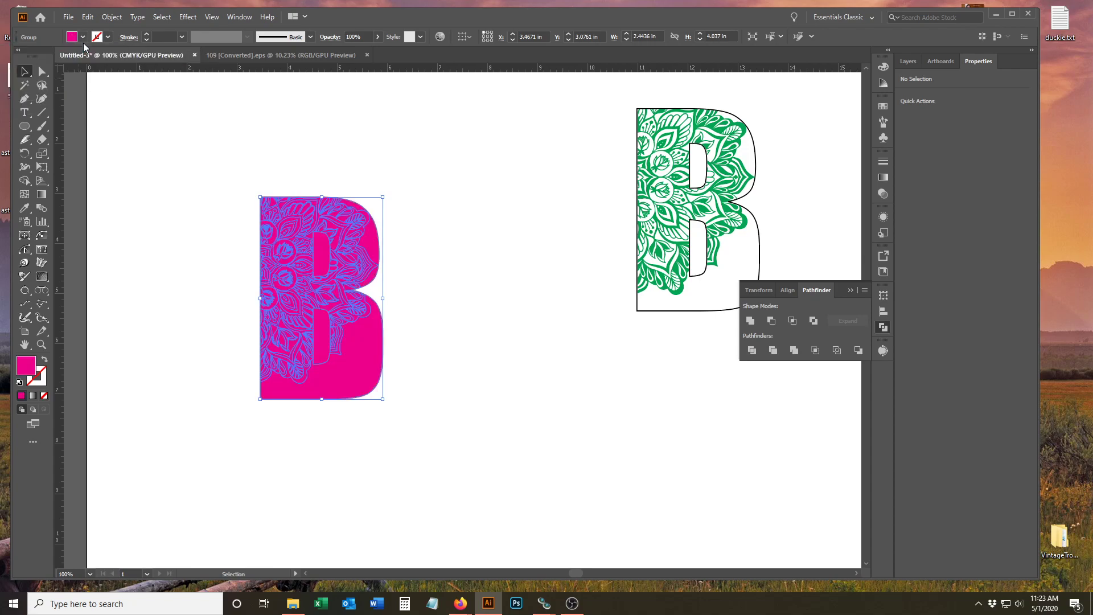
{"action": "left_click", "coordinate": [151, 153]}
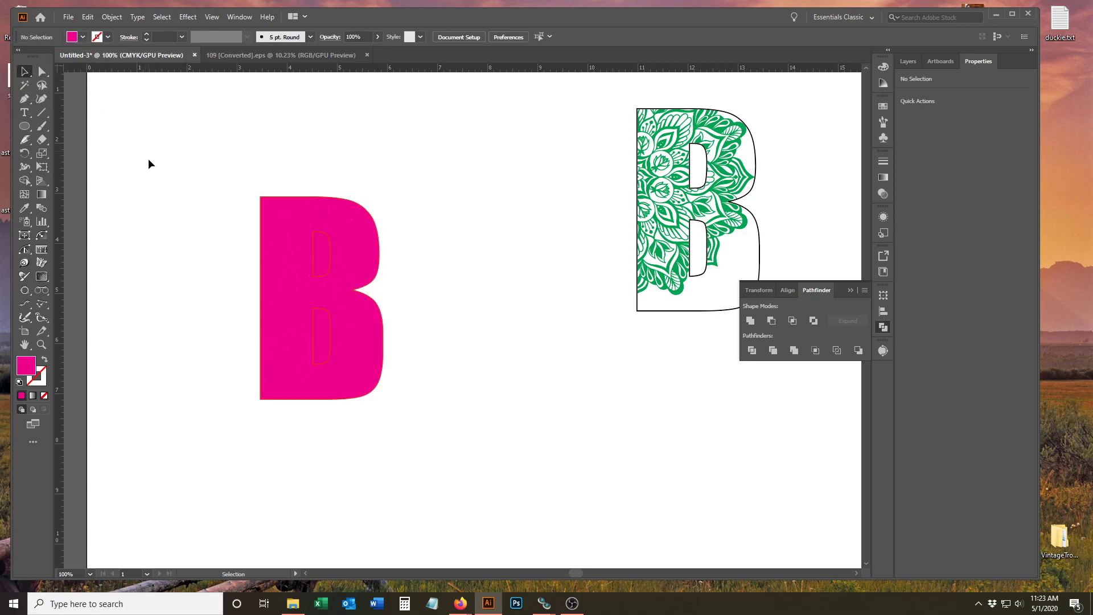
{"action": "key", "text": "ctrl+z"}
{"action": "left_click", "coordinate": [149, 221]}
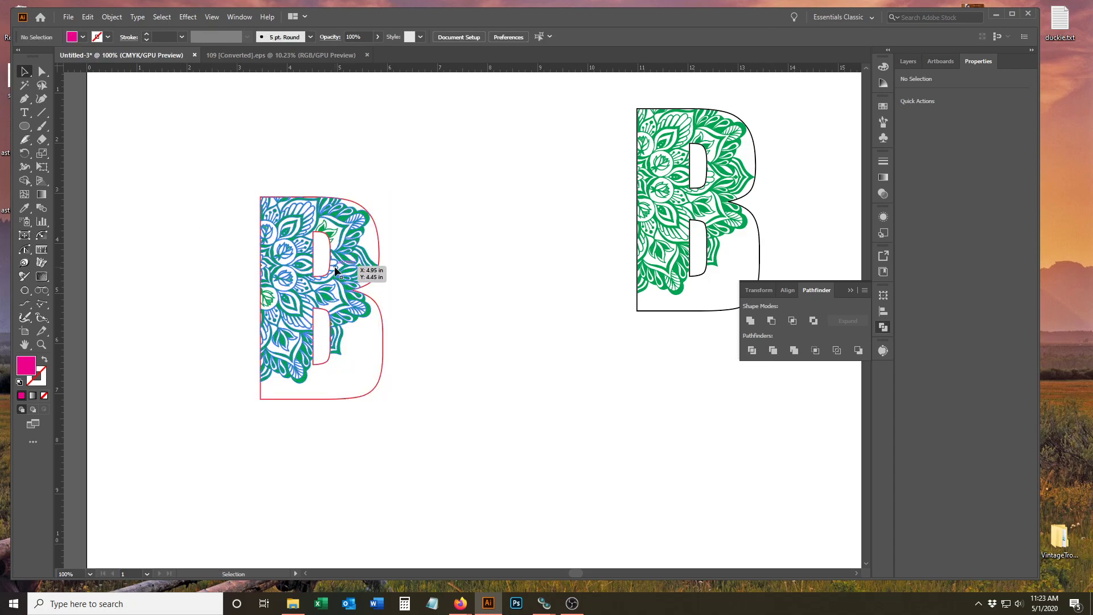
{"action": "left_click", "coordinate": [277, 313]}
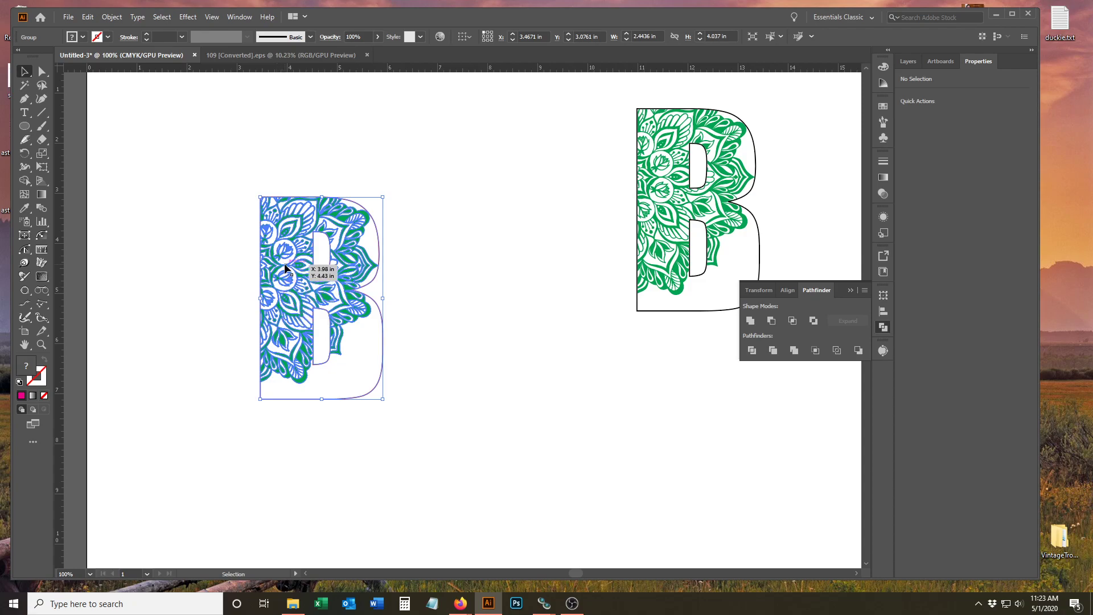
{"action": "left_click", "coordinate": [432, 275]}
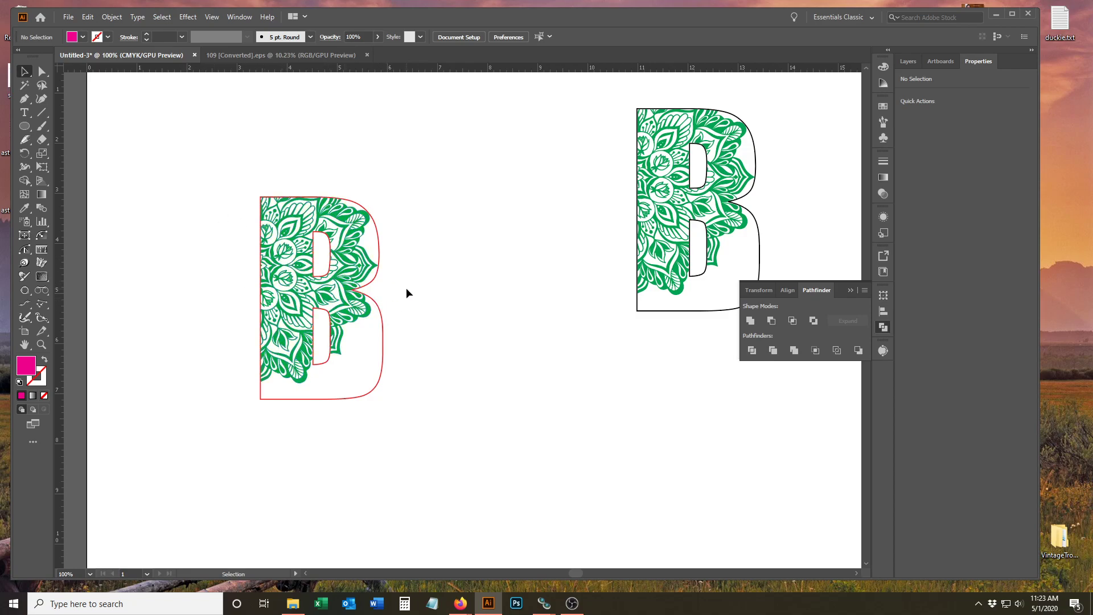
{"action": "left_click", "coordinate": [377, 275]}
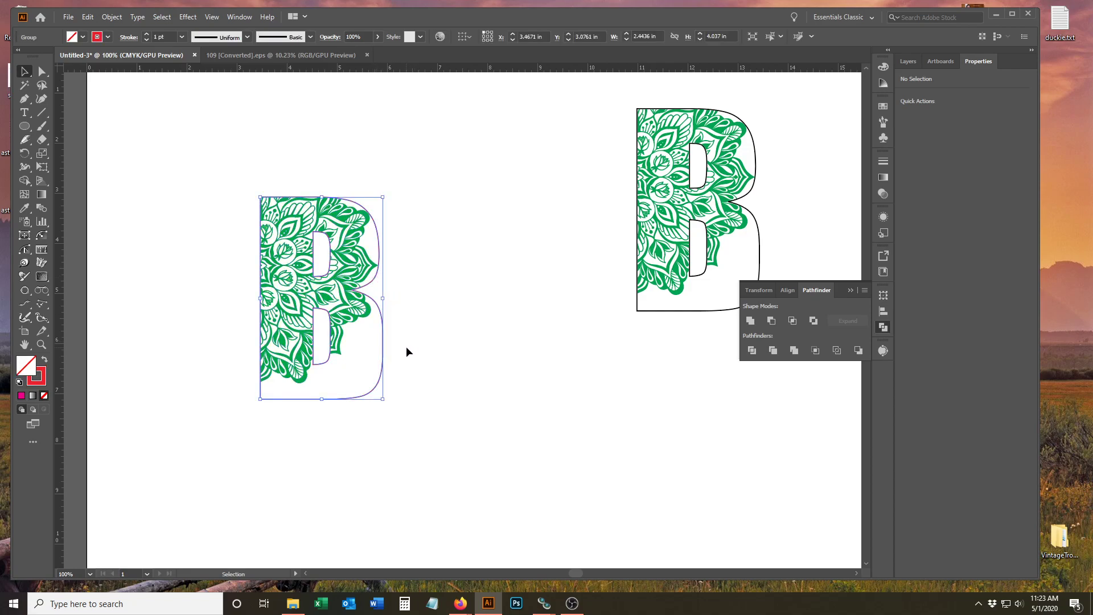